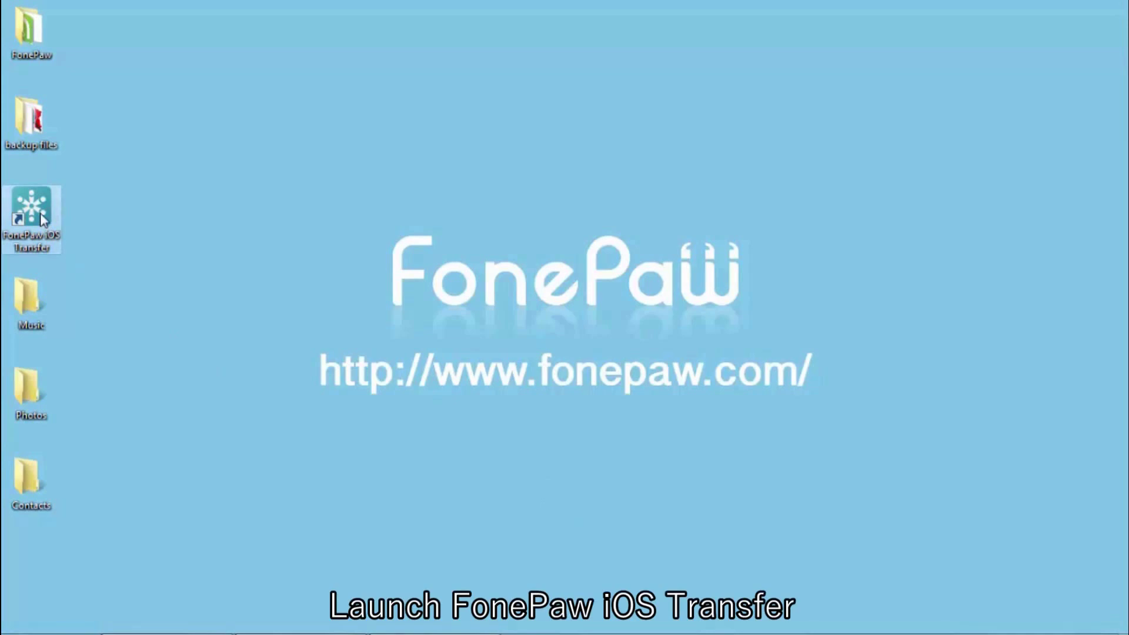
Launch FonePaw iOS Transfer from its desktop shortcut and load the iPhone 5 S summary
{"action": "double_click", "coordinate": [39, 213]}
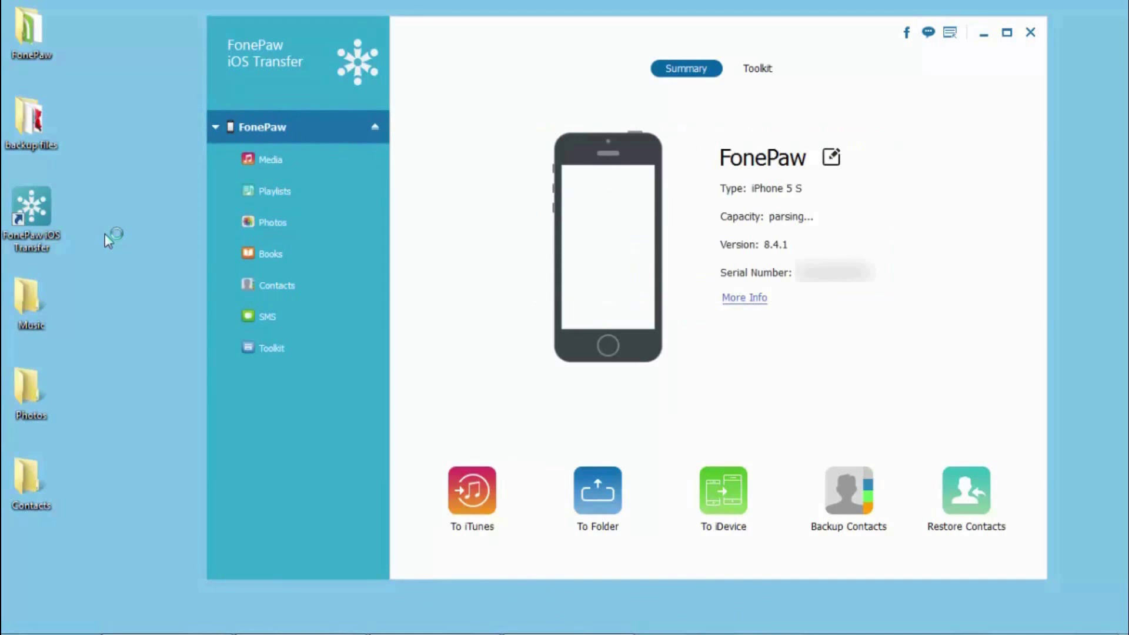
Export all 32 media tracks from the iPhone to the desktop Music folder
{"action": "left_click", "coordinate": [313, 162]}
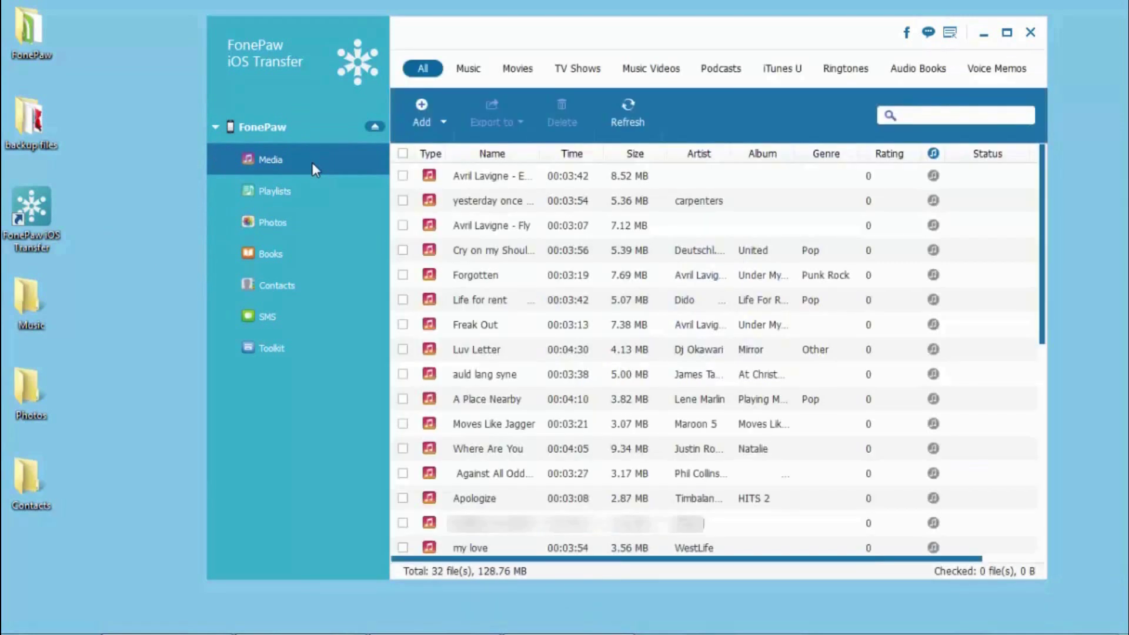
{"action": "left_click", "coordinate": [403, 155]}
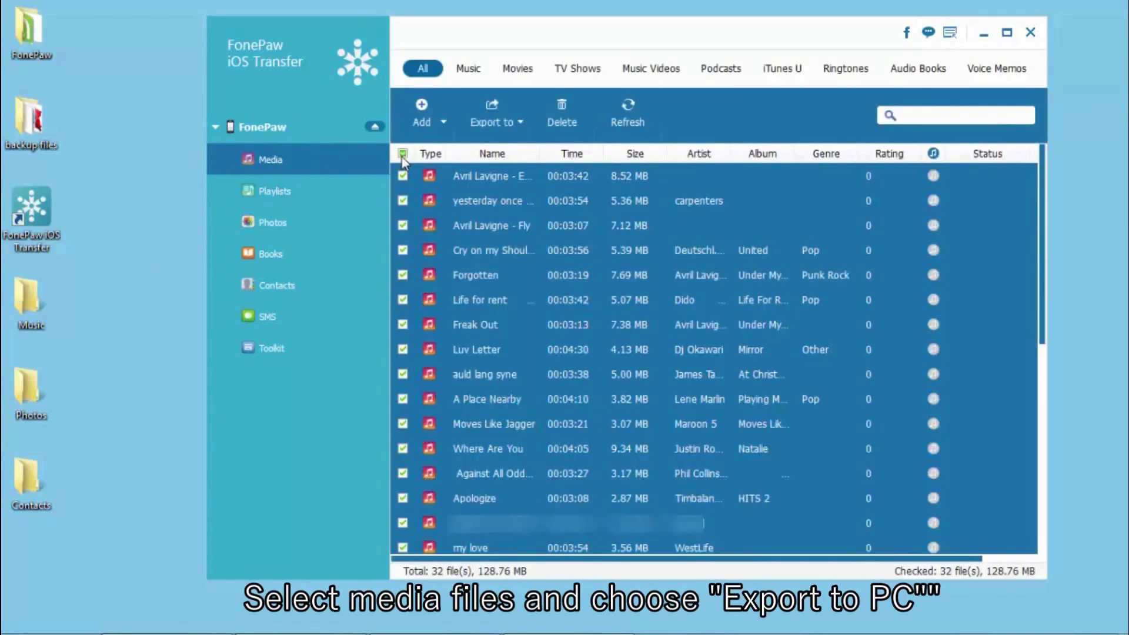
{"action": "left_click", "coordinate": [520, 125]}
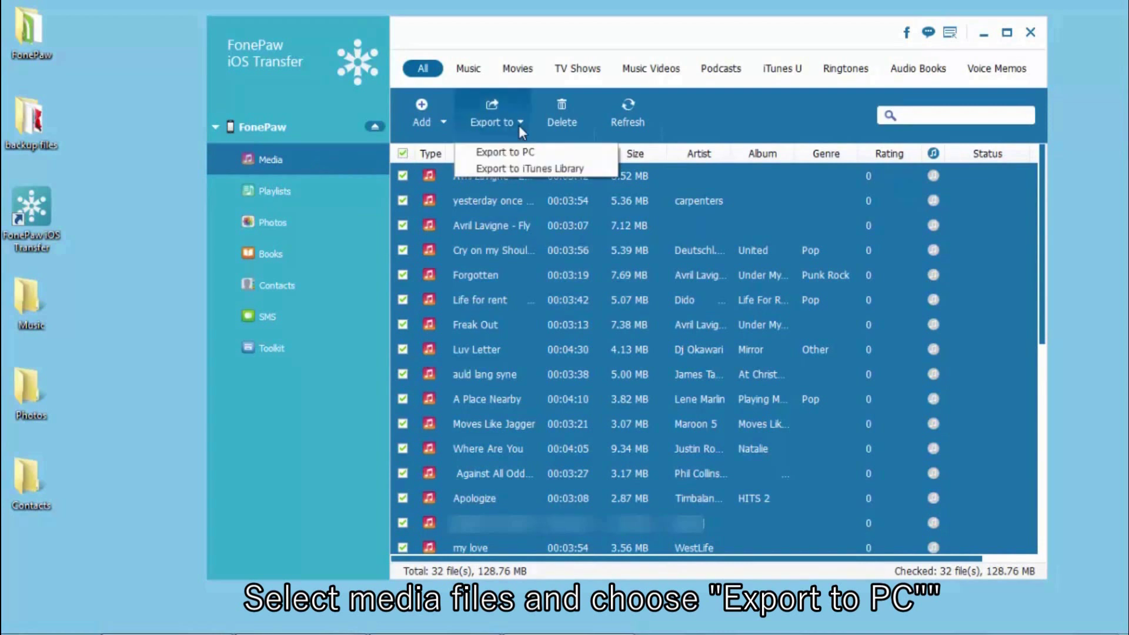
{"action": "left_click", "coordinate": [561, 157]}
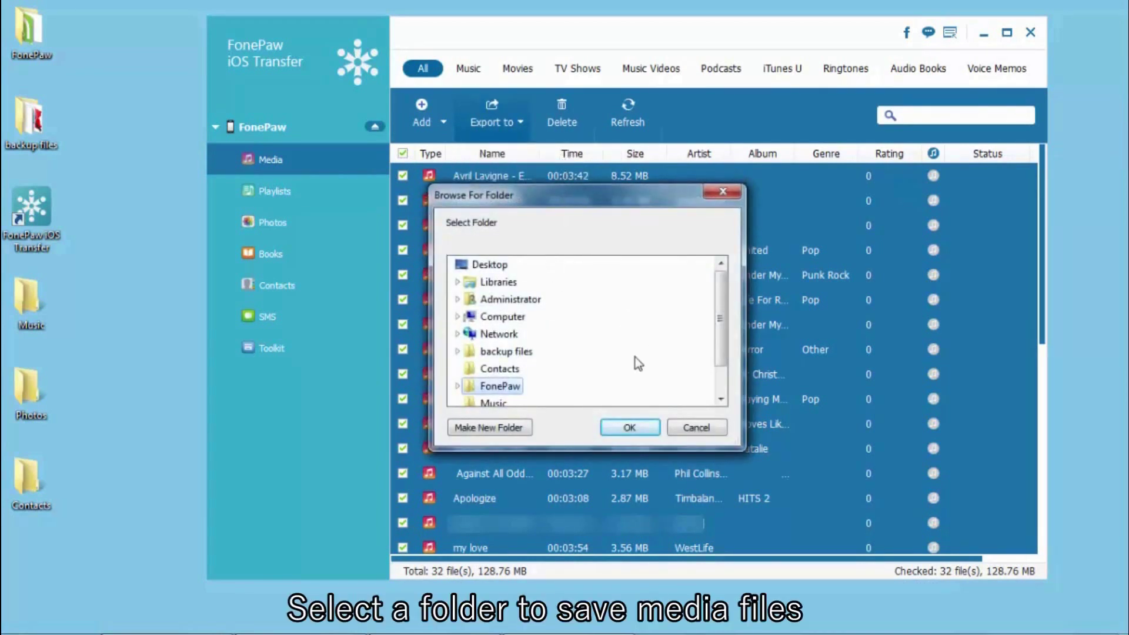
{"action": "scroll", "coordinate": [618, 355], "scroll_direction": "down", "scroll_amount": 1}
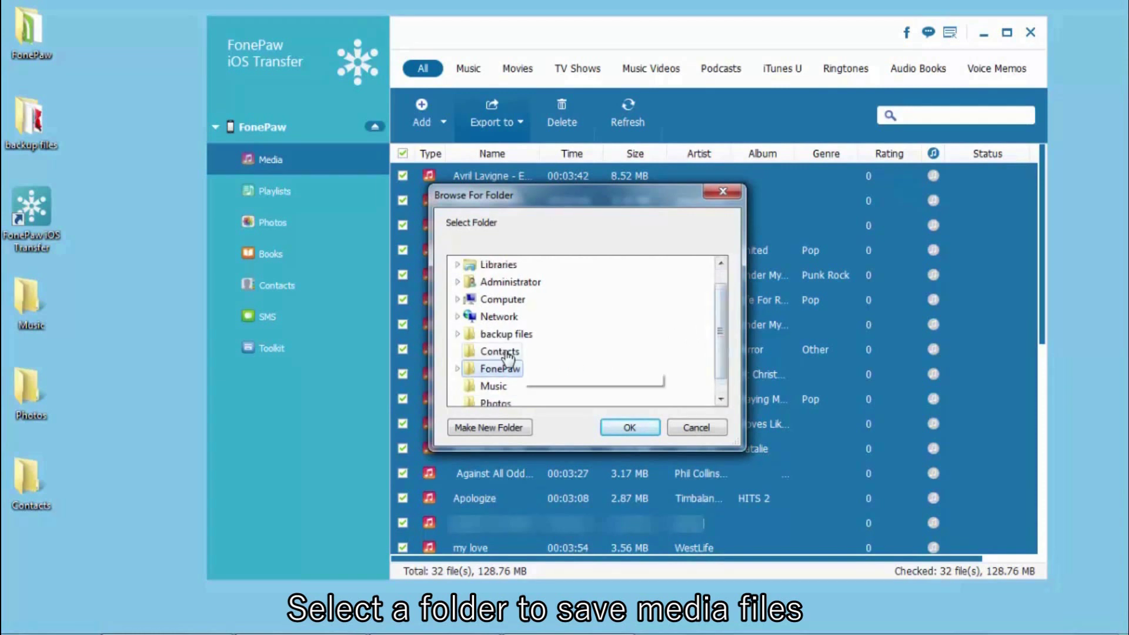
{"action": "left_click", "coordinate": [494, 386]}
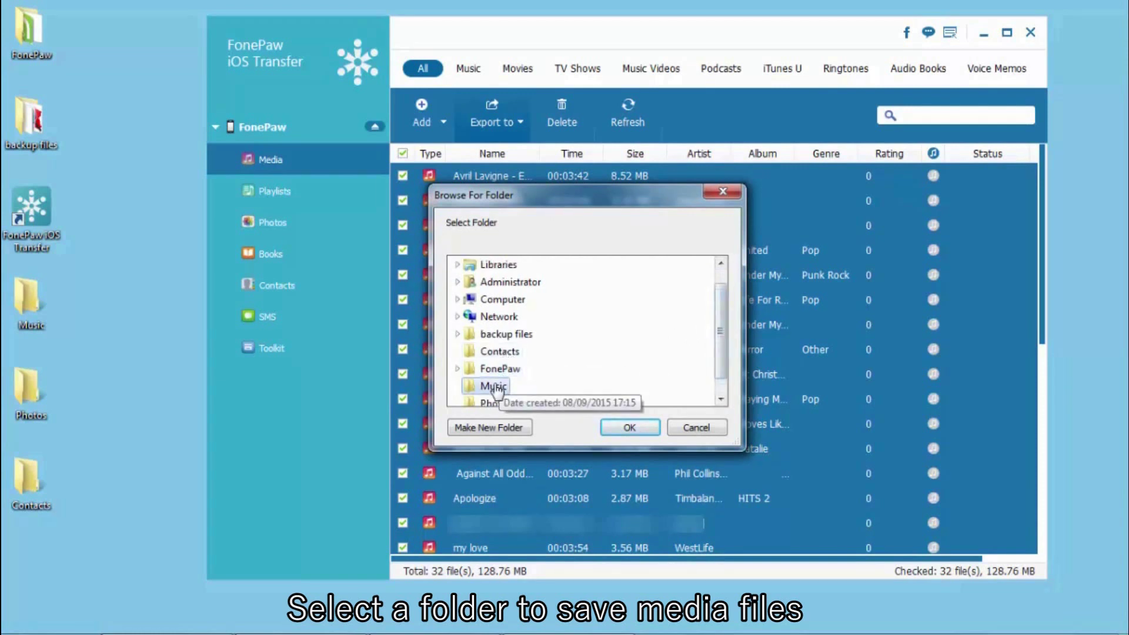
{"action": "left_click", "coordinate": [644, 431]}
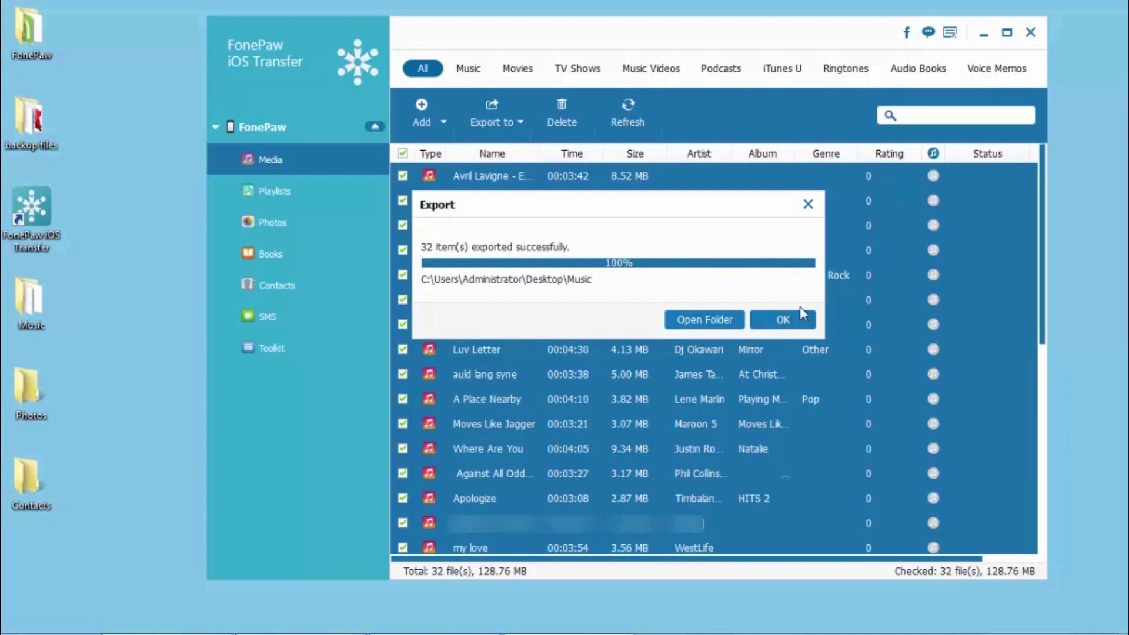
Check the 32 exported tracks in the desktop Music folder, then close it
{"action": "left_click", "coordinate": [733, 321]}
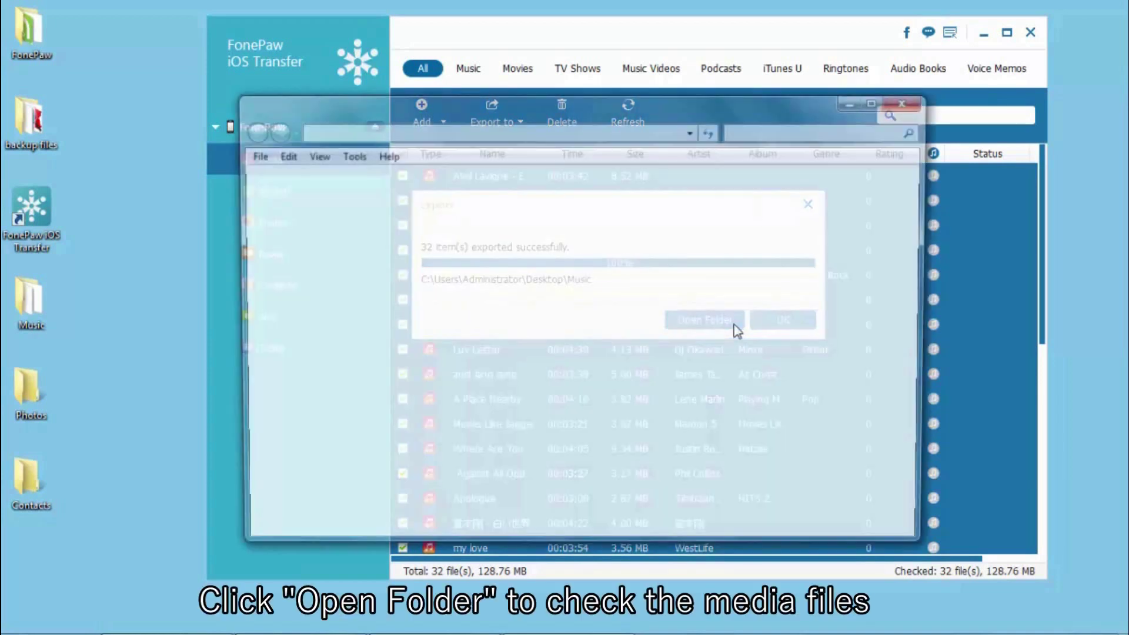
{"action": "mouse_move", "coordinate": [914, 265]}
{"action": "left_mouse_down"}
{"action": "mouse_move", "coordinate": [909, 346]}
{"action": "mouse_move", "coordinate": [869, 280]}
{"action": "left_mouse_up"}
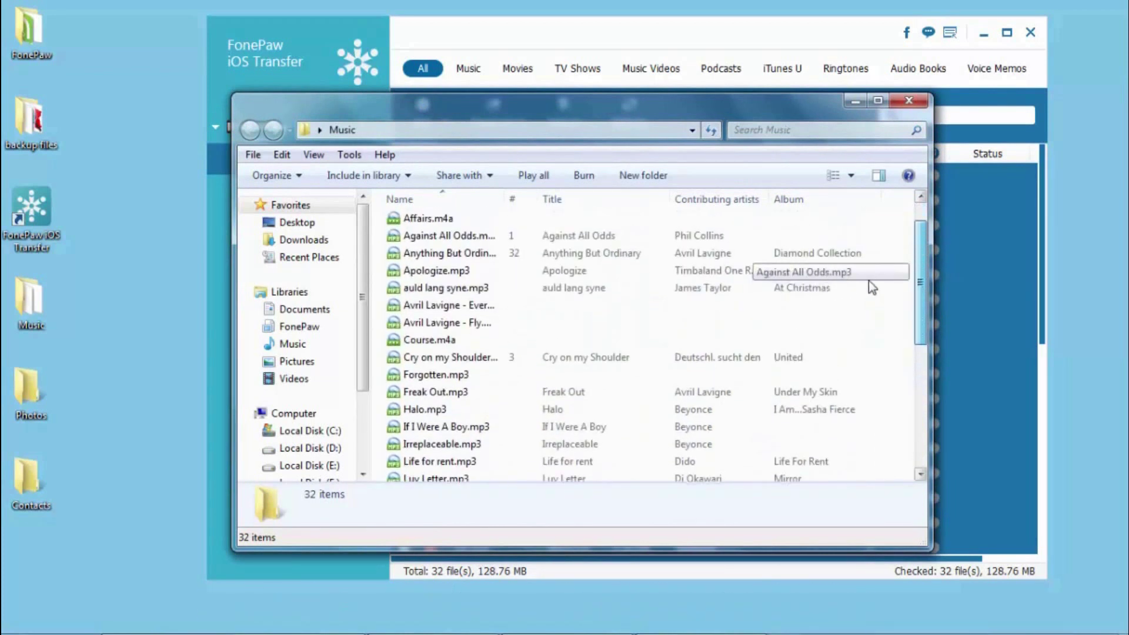
{"action": "left_click", "coordinate": [909, 102]}
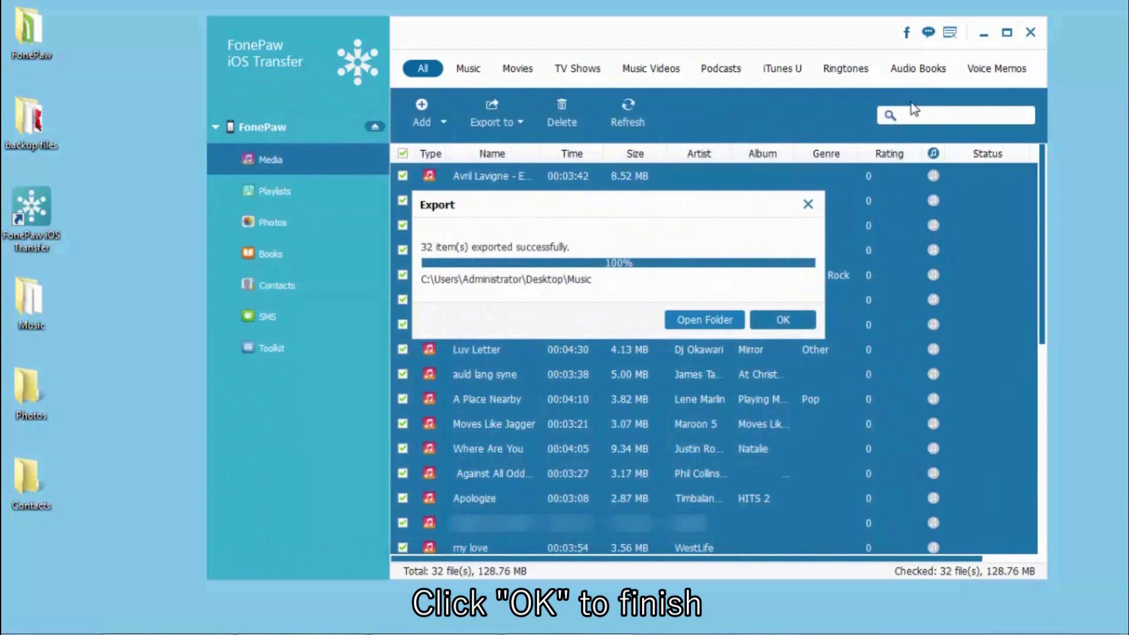
Select all 10 Photo Library photos and set the desktop Photos folder as export destination
{"action": "left_click", "coordinate": [801, 321]}
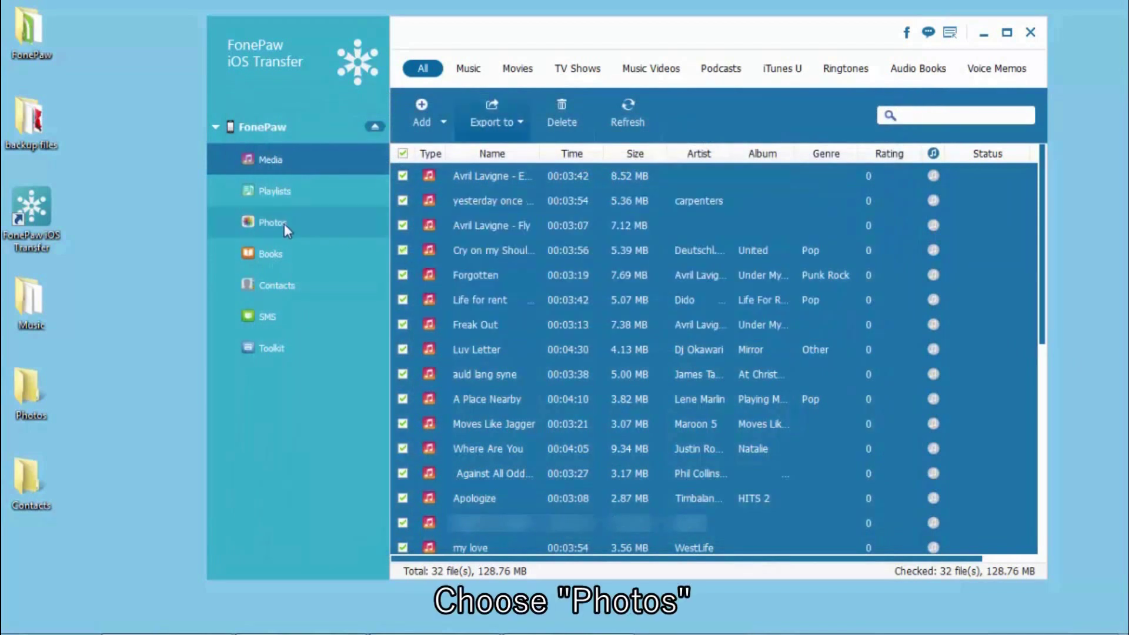
{"action": "left_click", "coordinate": [307, 232]}
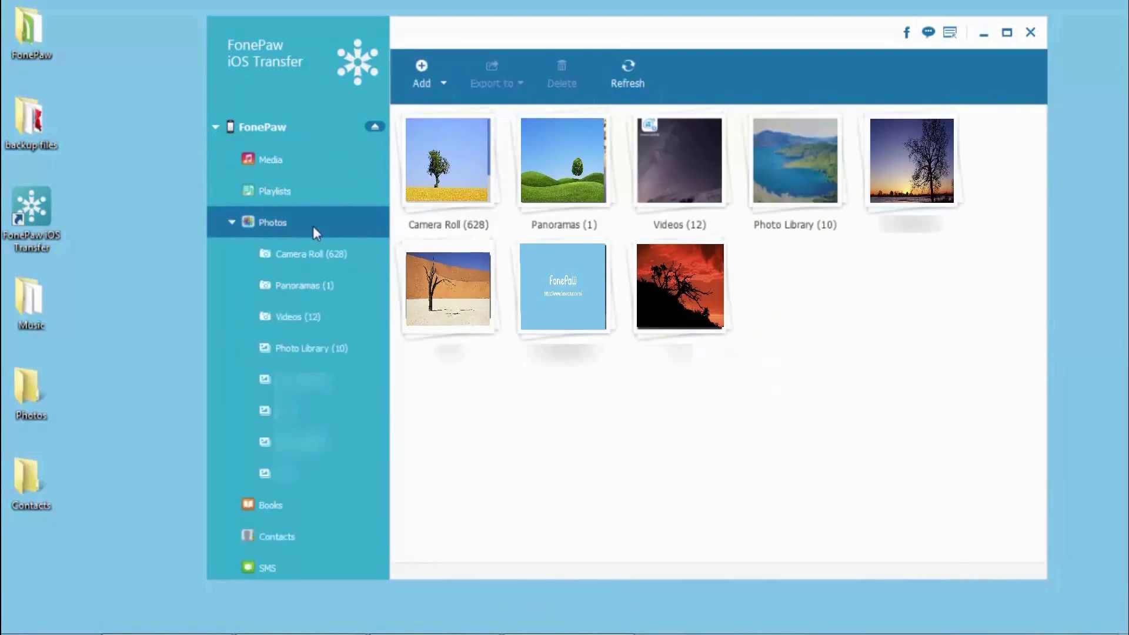
{"action": "double_click", "coordinate": [774, 160]}
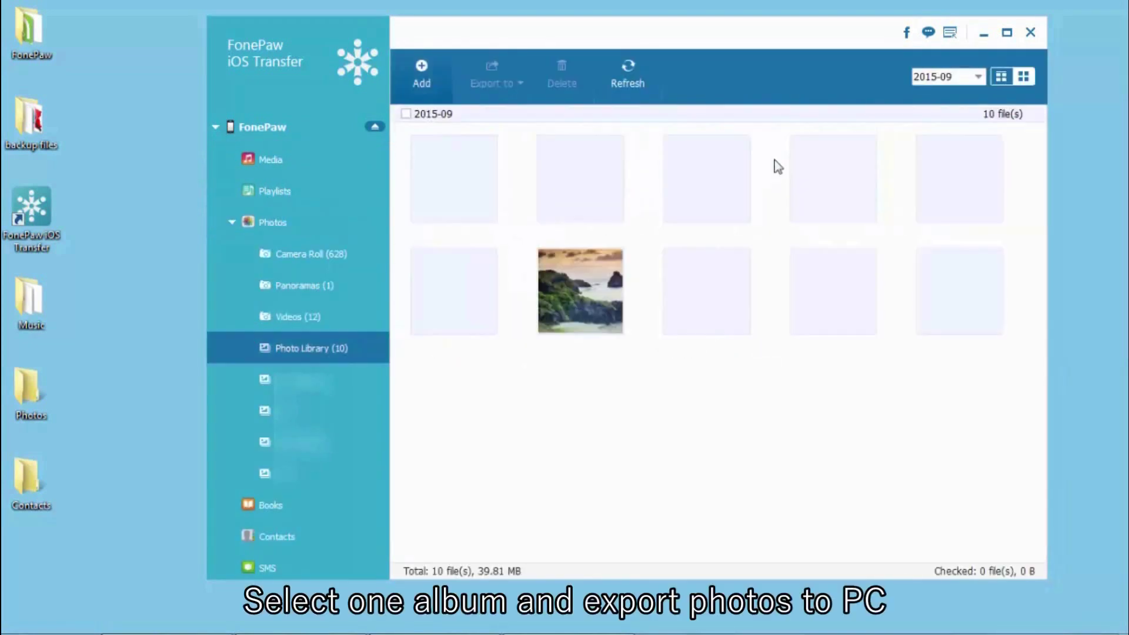
{"action": "left_click", "coordinate": [406, 114]}
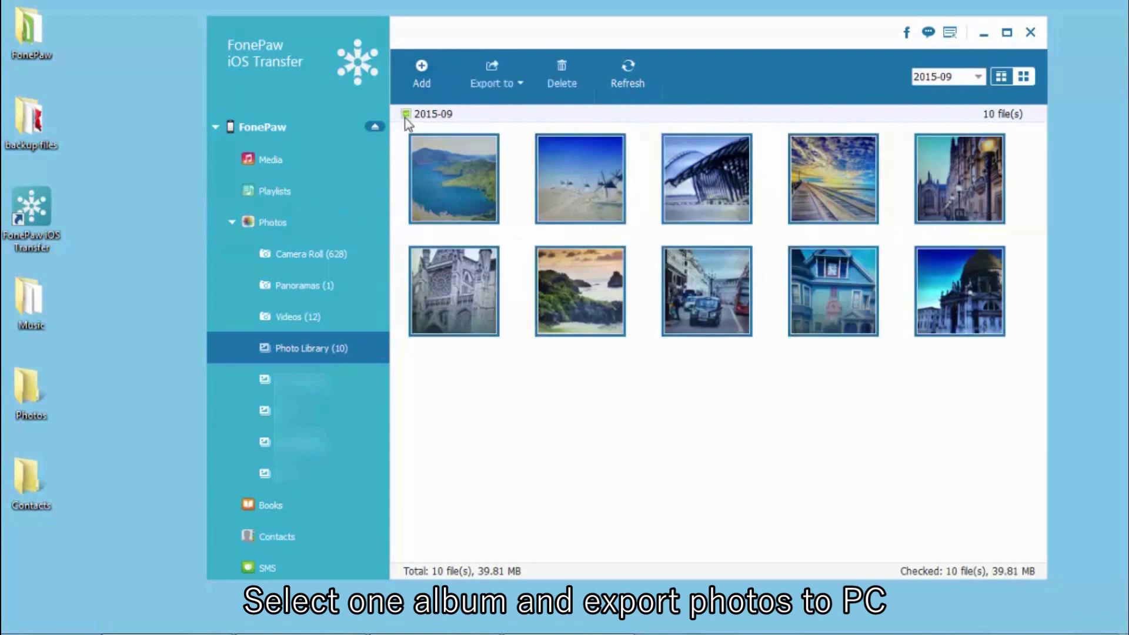
{"action": "left_click", "coordinate": [526, 94]}
{"action": "left_click", "coordinate": [552, 113]}
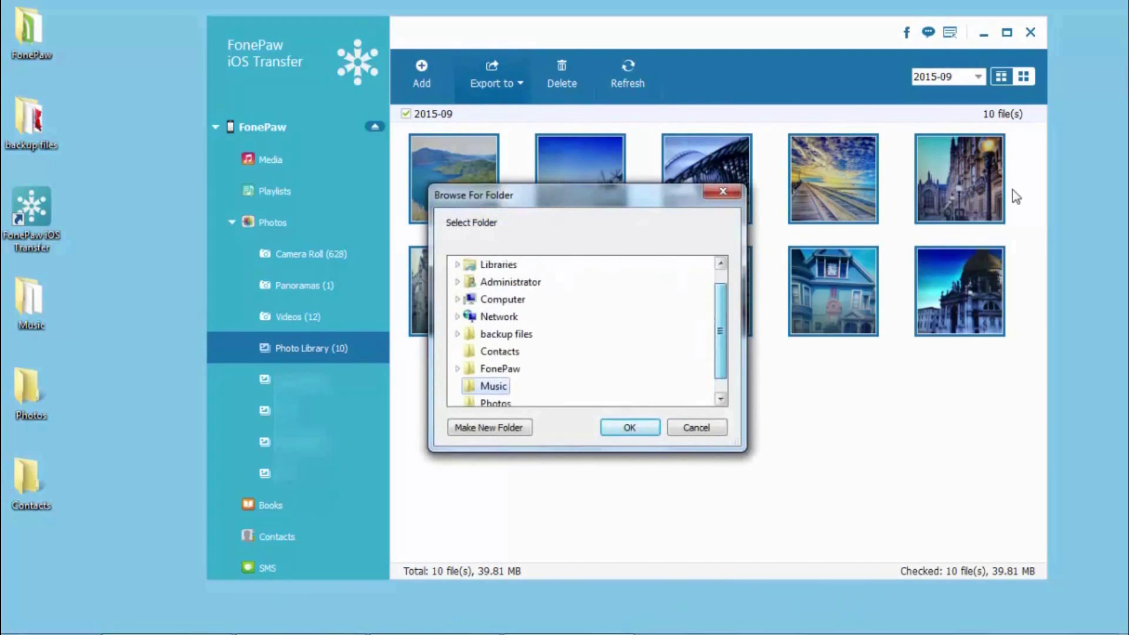
{"action": "left_click", "coordinate": [499, 403]}
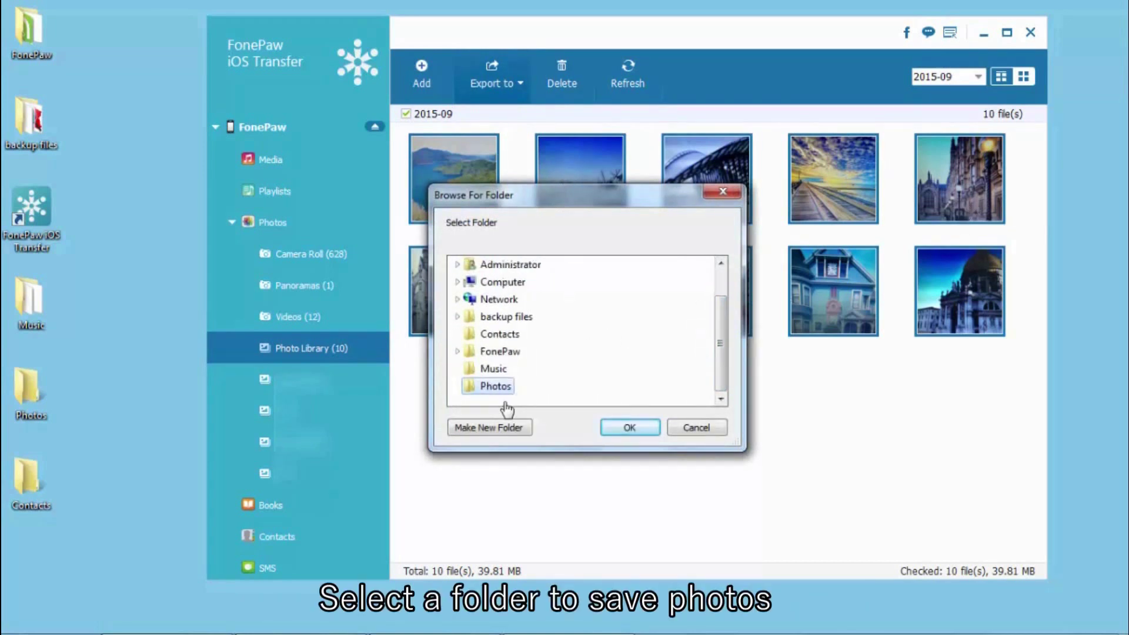
Export the photos to the Photos folder, check the 10 images, and dismiss the message
{"action": "left_click", "coordinate": [650, 430]}
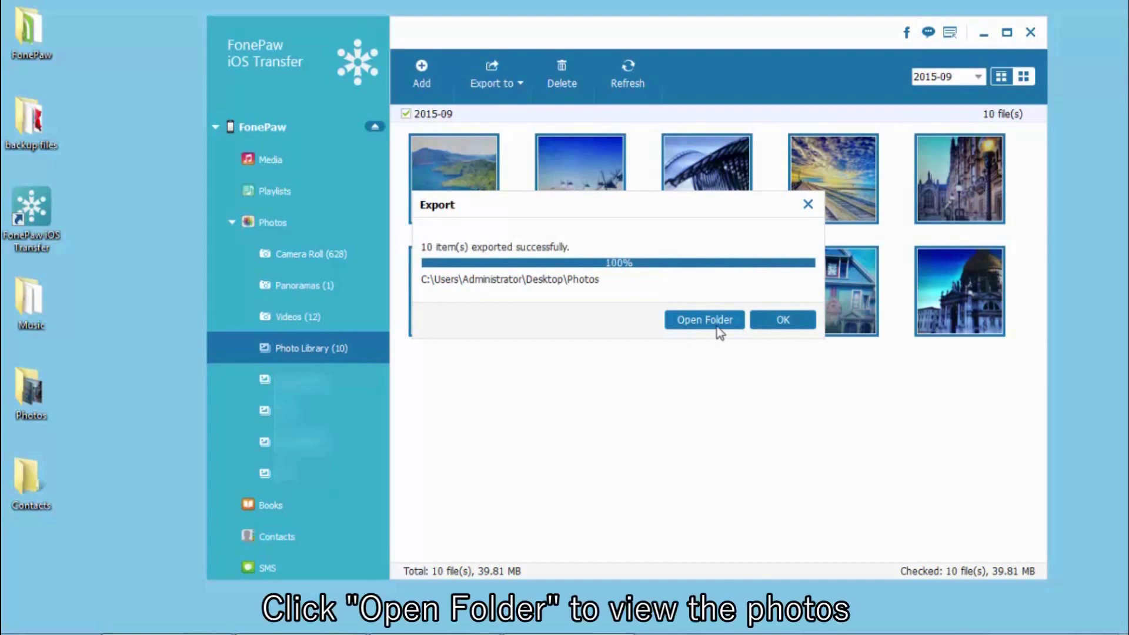
{"action": "left_click", "coordinate": [732, 321]}
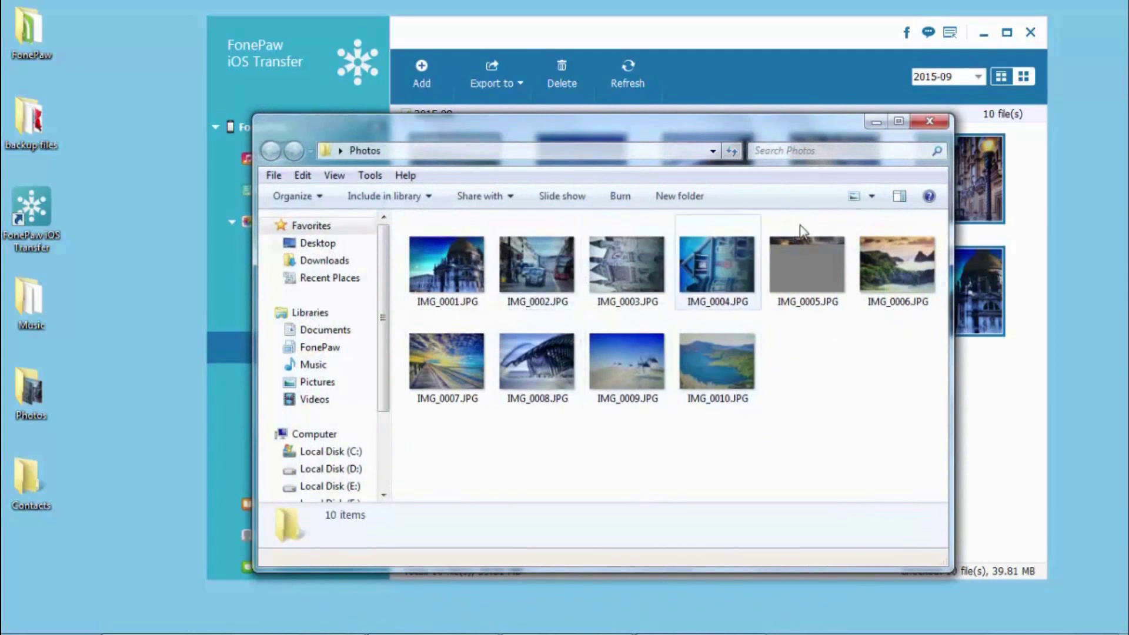
{"action": "left_click", "coordinate": [926, 127]}
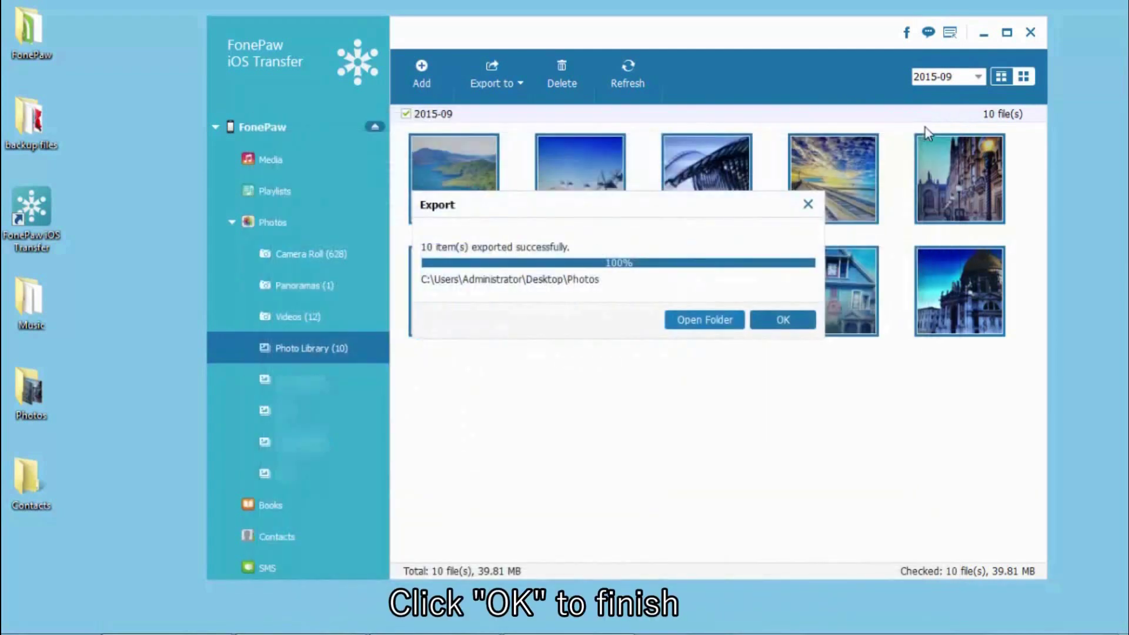
{"action": "left_click", "coordinate": [783, 320]}
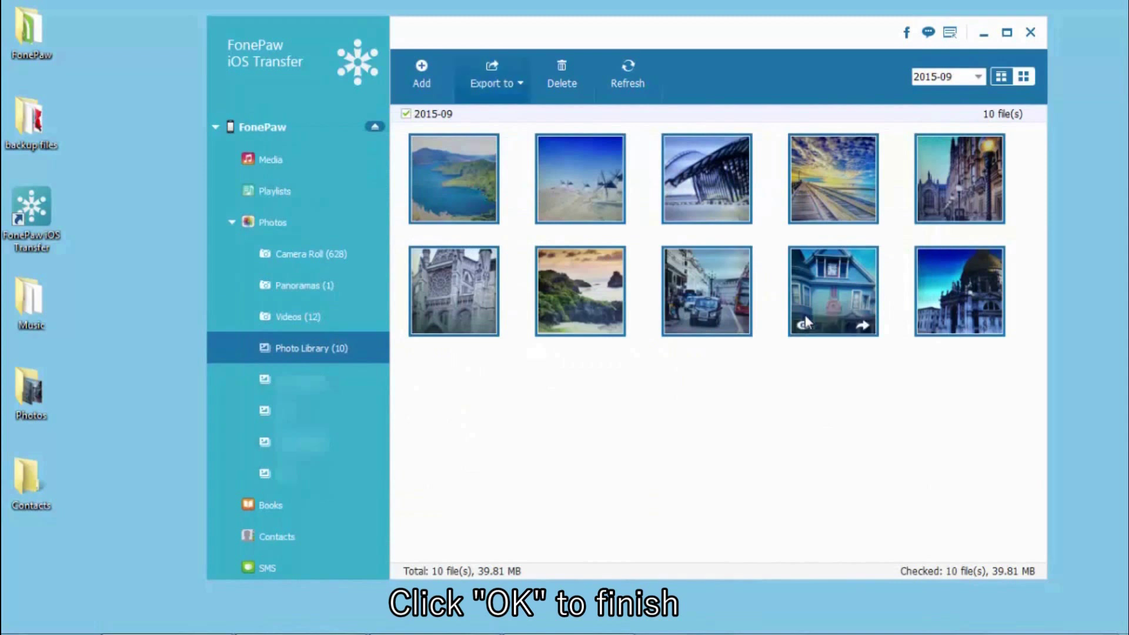
Select all 93 contacts for CSV export with the desktop Contacts folder as destination
{"action": "left_click", "coordinate": [302, 538]}
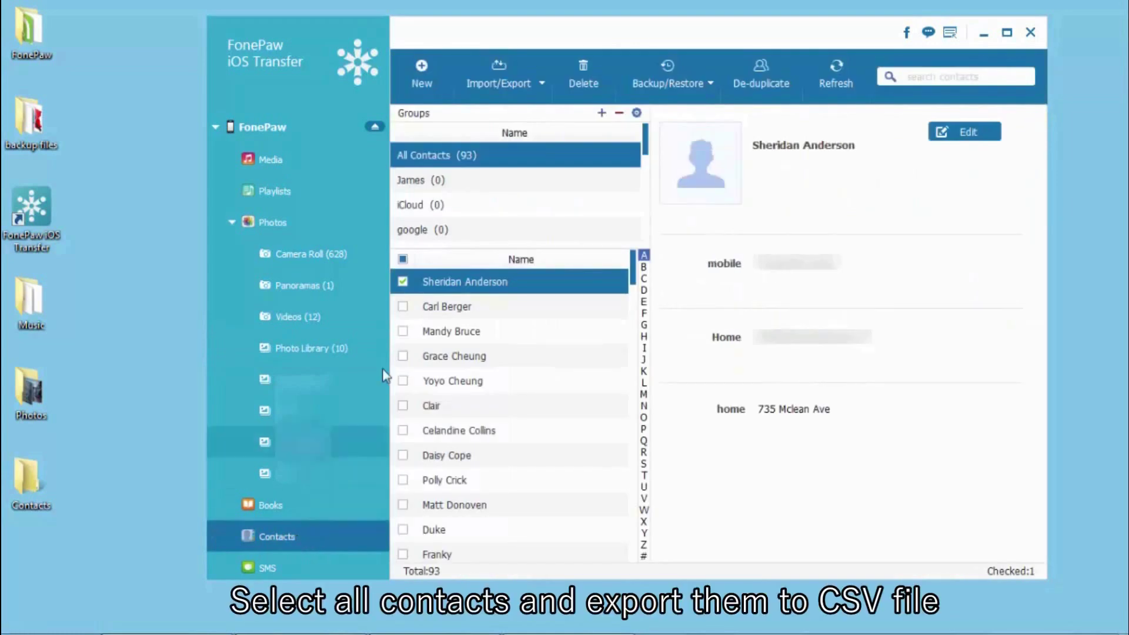
{"action": "left_click", "coordinate": [402, 260]}
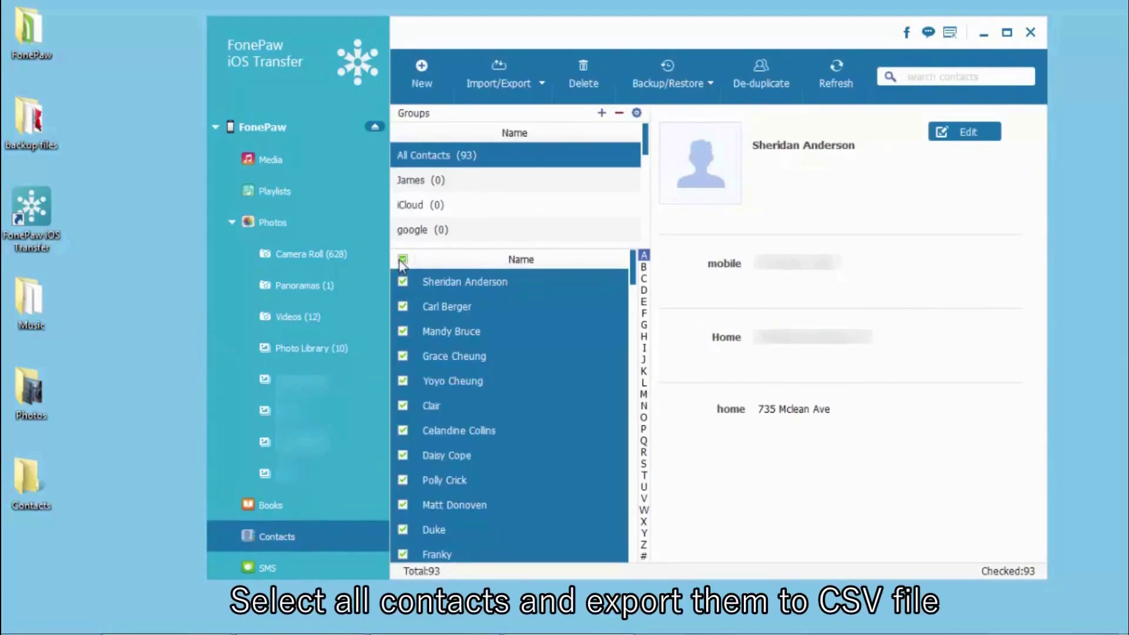
{"action": "left_click", "coordinate": [540, 90]}
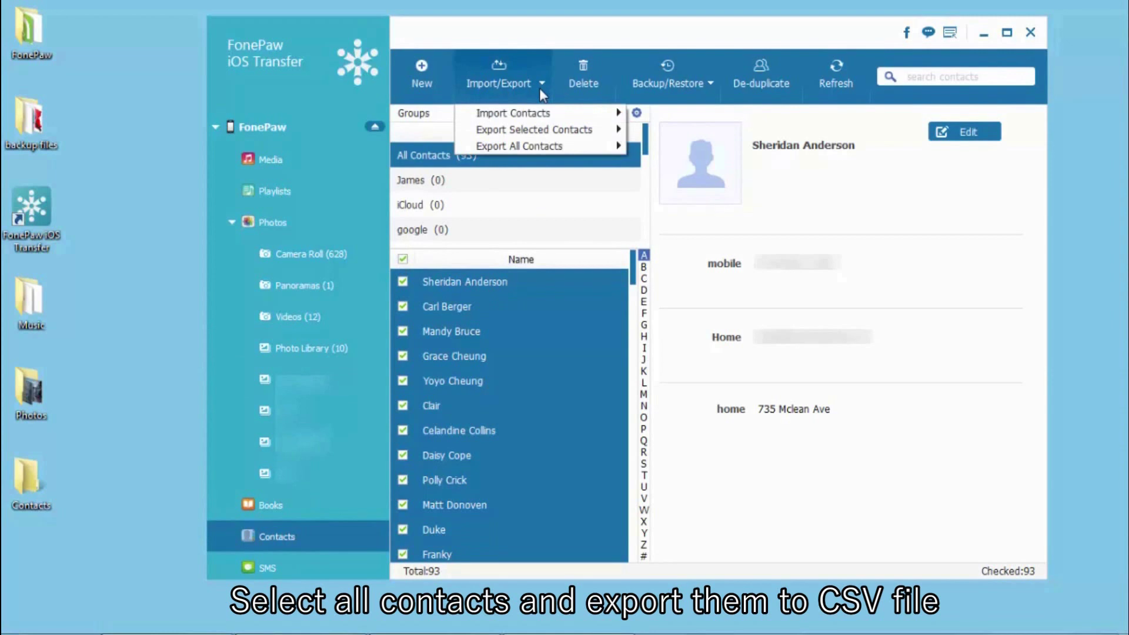
{"action": "mouse_move", "coordinate": [534, 130]}
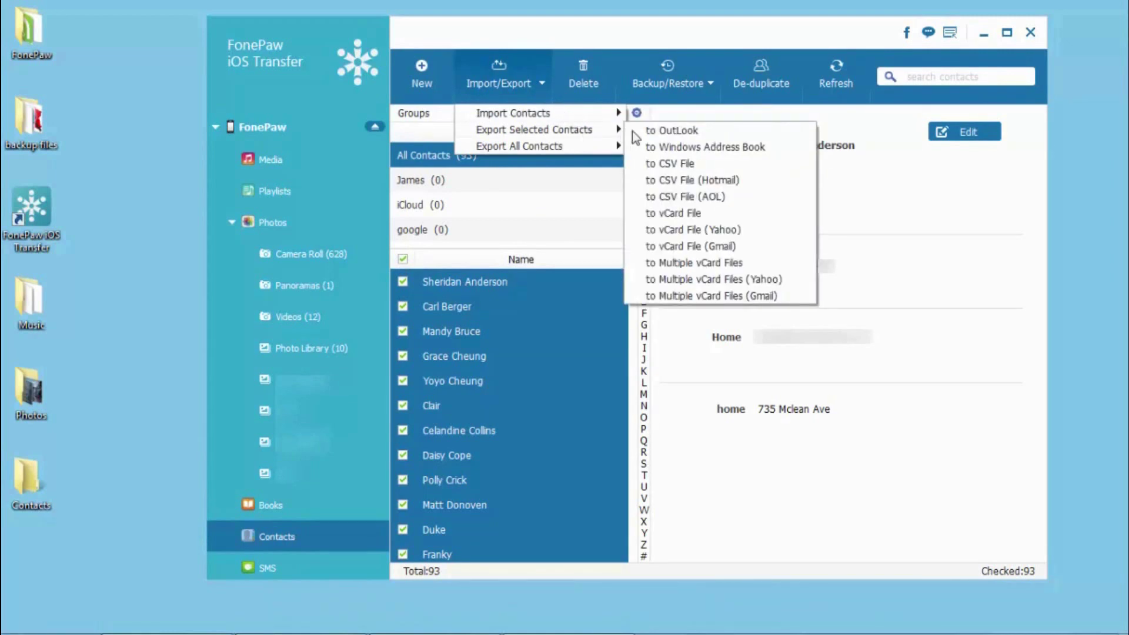
{"action": "left_click", "coordinate": [738, 164]}
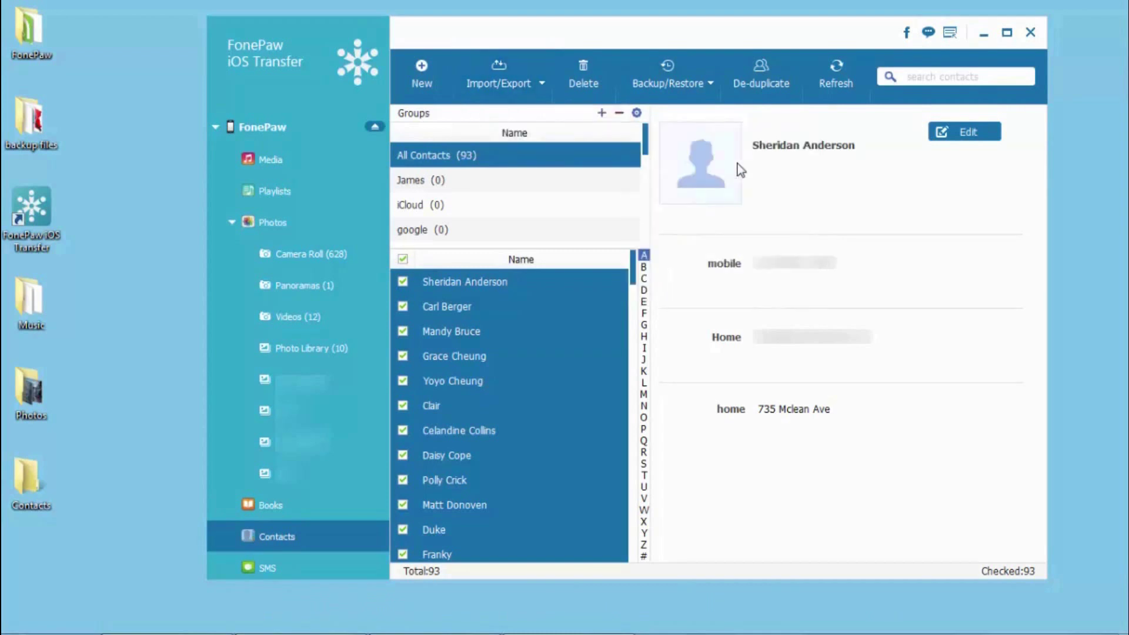
{"action": "left_click_drag", "start_coordinate": [725, 294], "coordinate": [721, 323]}
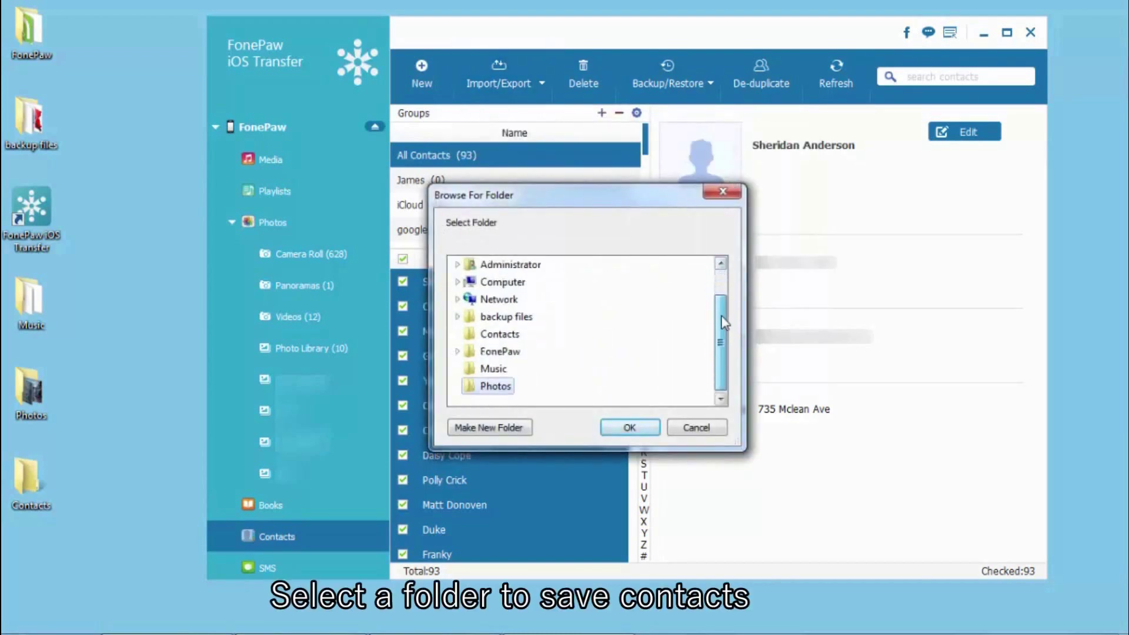
{"action": "left_click", "coordinate": [508, 335]}
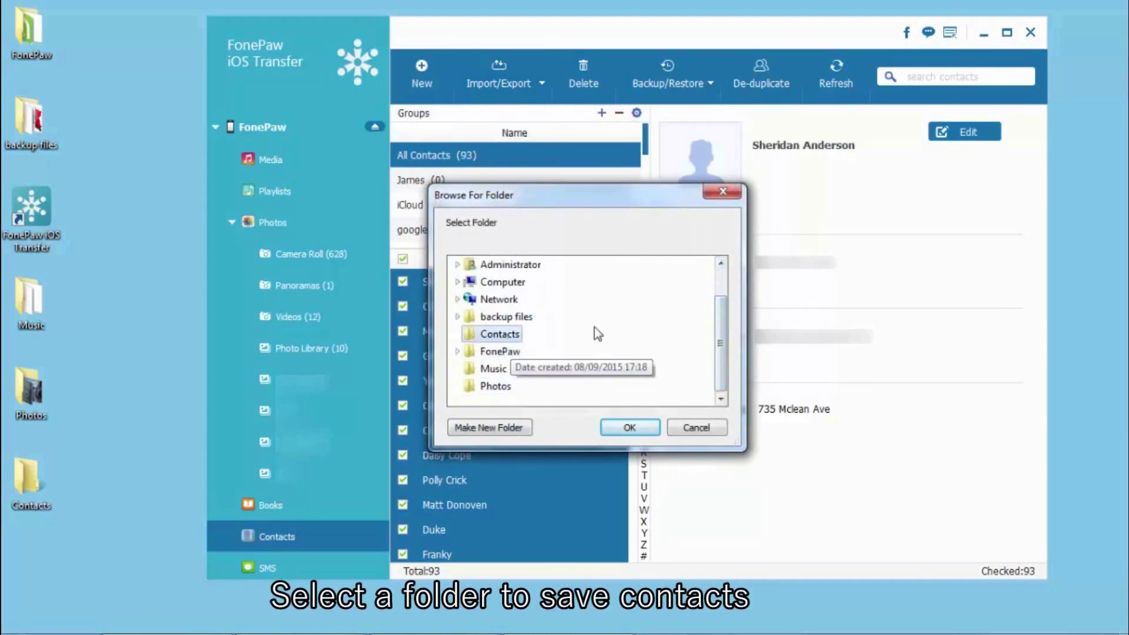
Export the contacts CSV to the Contacts folder and check that the file is there
{"action": "left_click", "coordinate": [648, 427]}
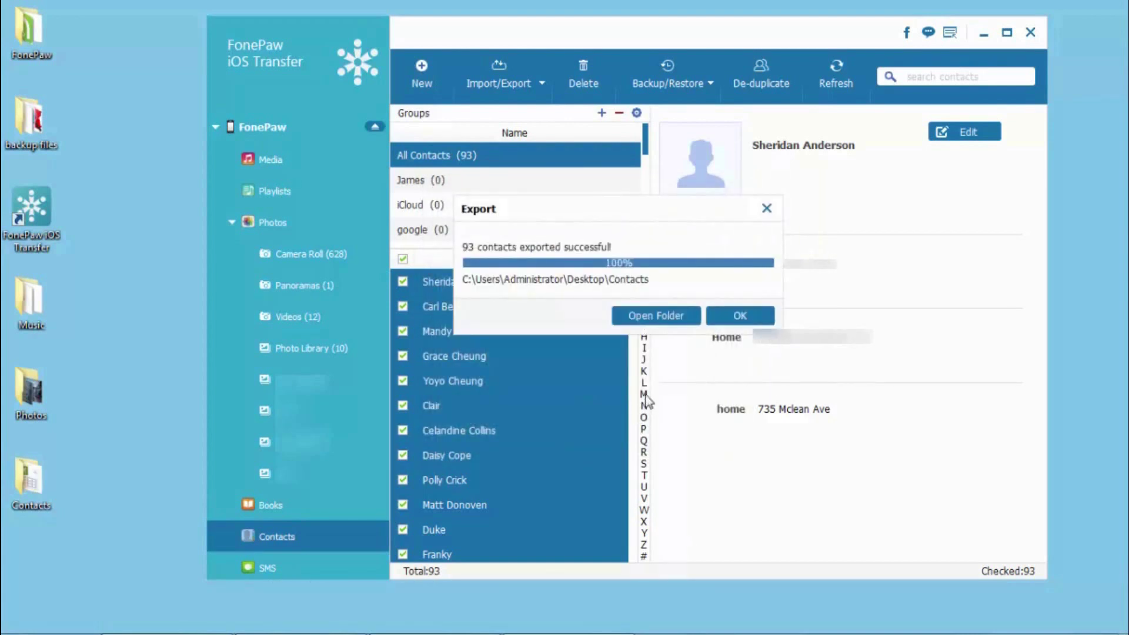
{"action": "left_click", "coordinate": [687, 321]}
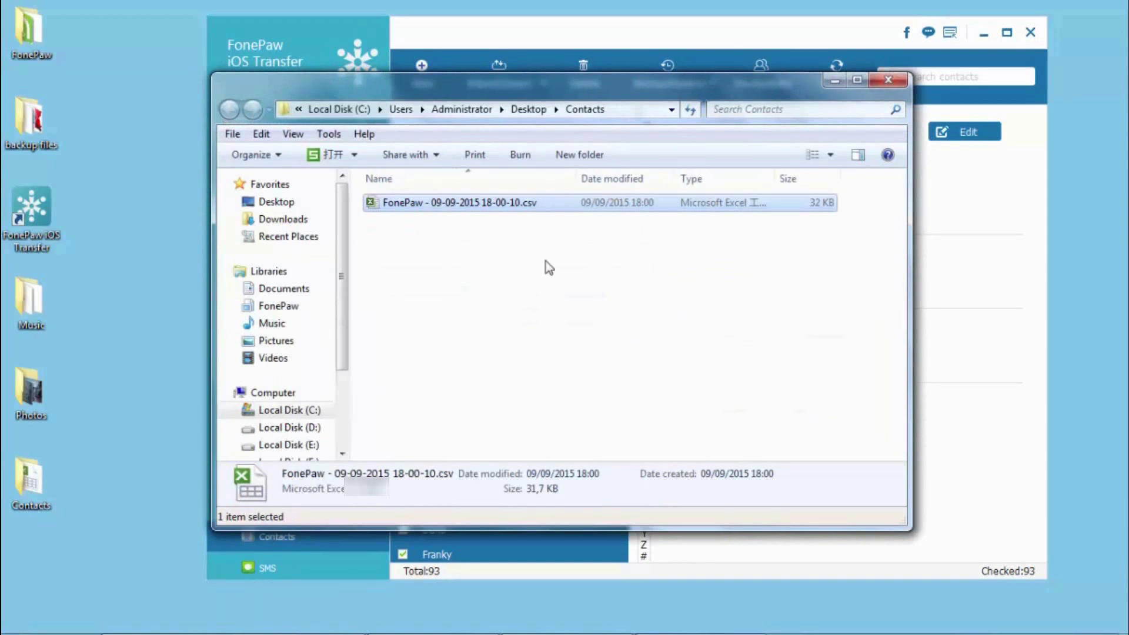
{"action": "left_click", "coordinate": [889, 80]}
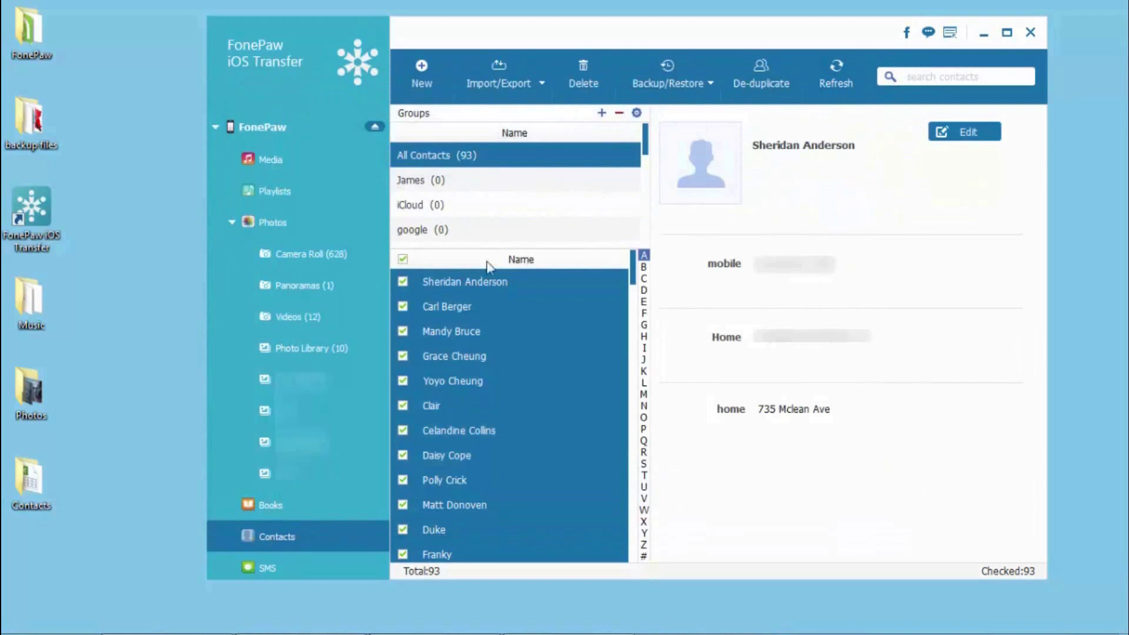
Collapse the iPhone's category list and show its iPhone 5 S Summary page
{"action": "left_click", "coordinate": [215, 127]}
{"action": "left_click", "coordinate": [256, 127]}
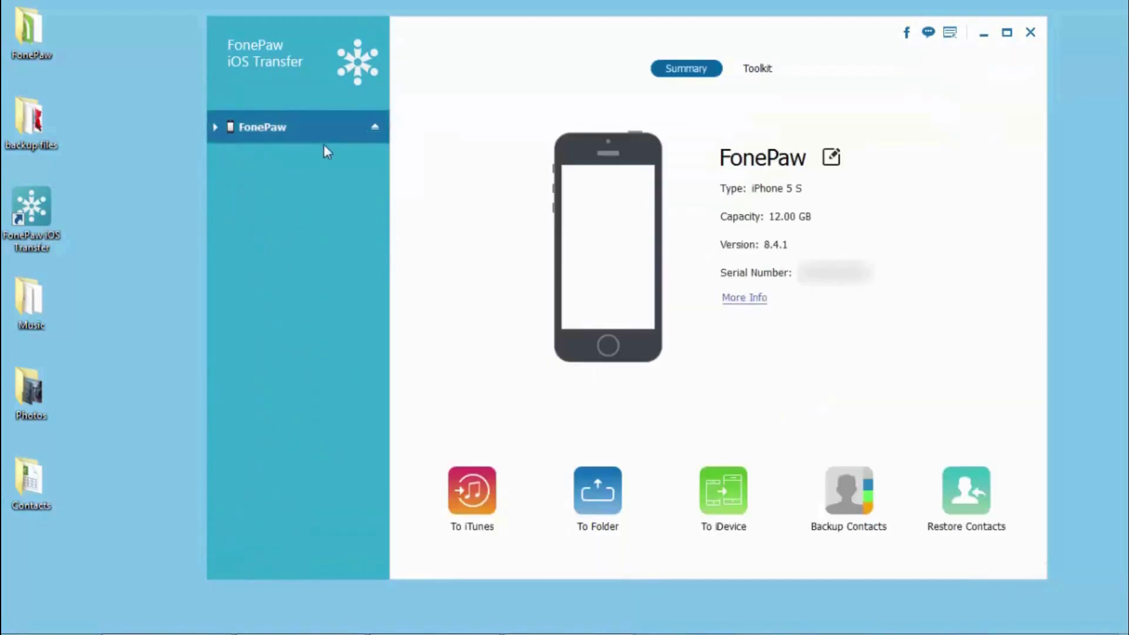